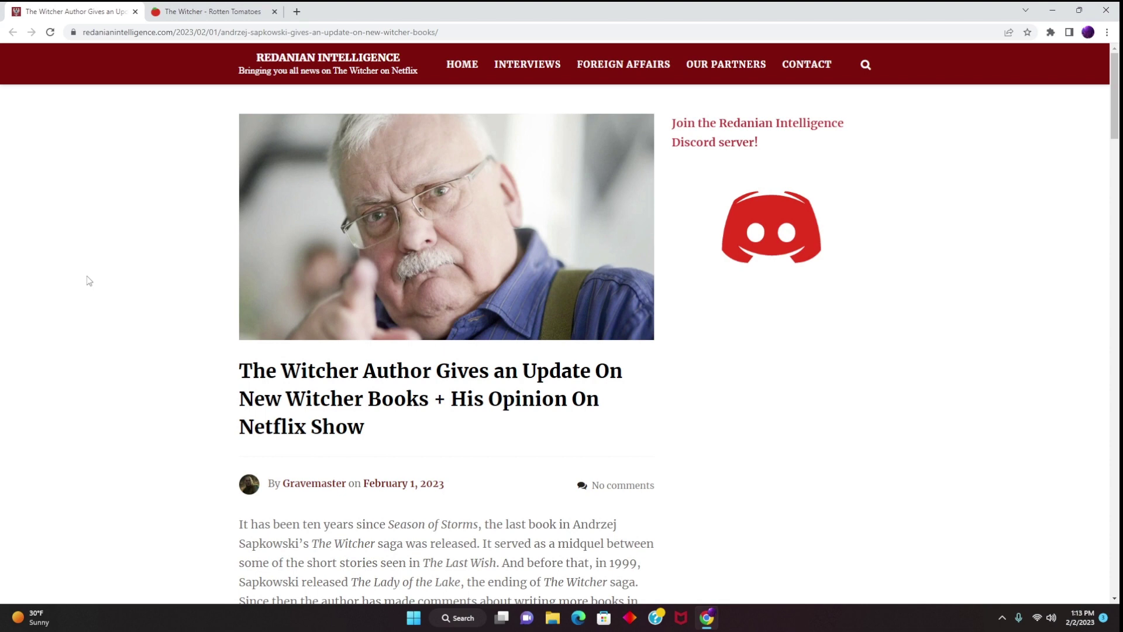
Switch tabs back toward the Redanian Intelligence Witcher article.
key("ctrl+Tab")
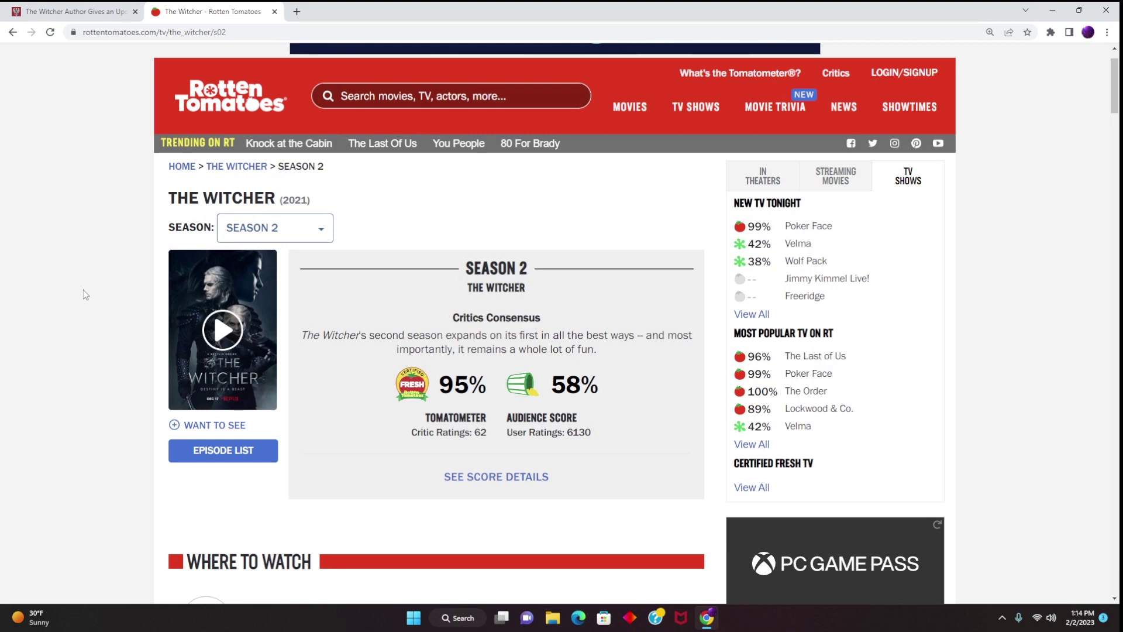
Return to the Witcher author article and select its opening paragraph about Season of Storms.
left_click(49, 7)
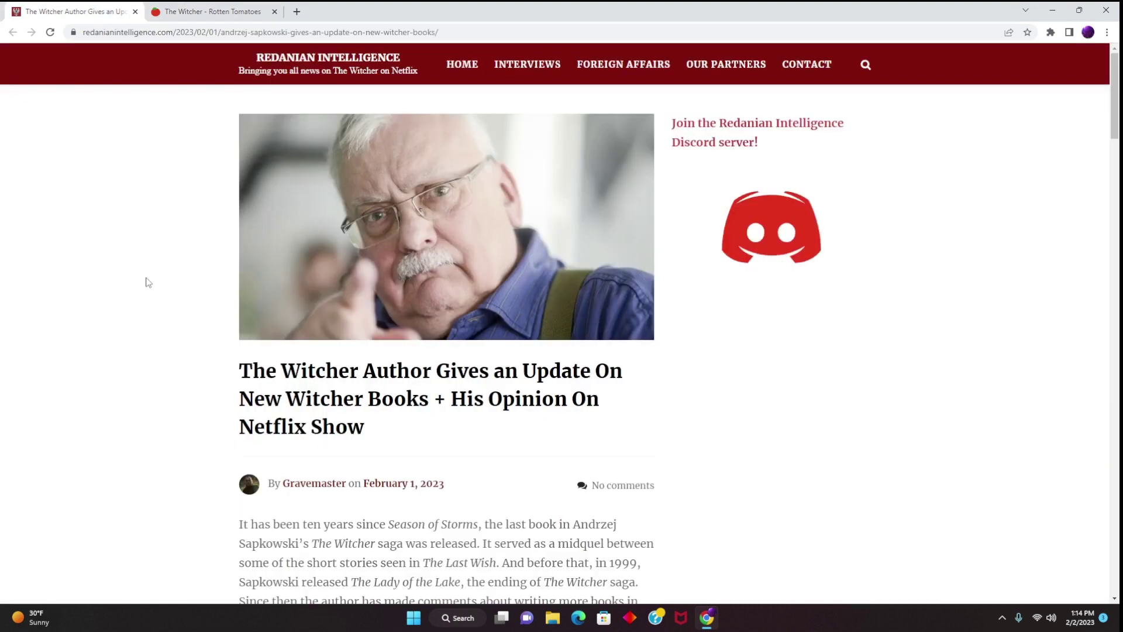
scroll(146, 282, "down", 2)
scroll(147, 282, "up", 1)
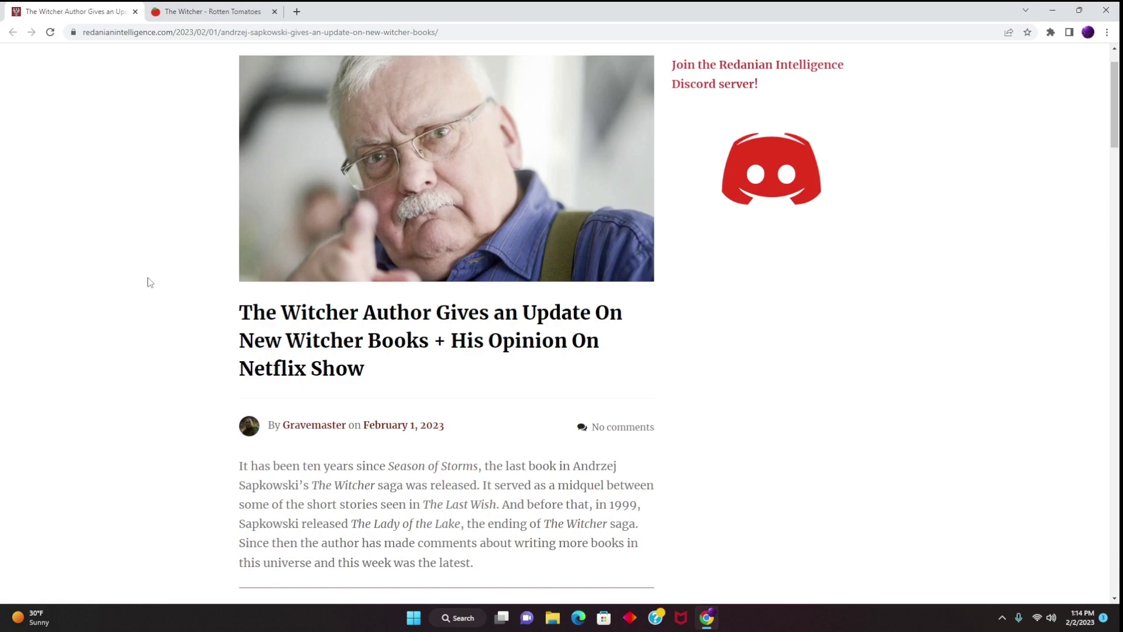
scroll(146, 289, "down", 2)
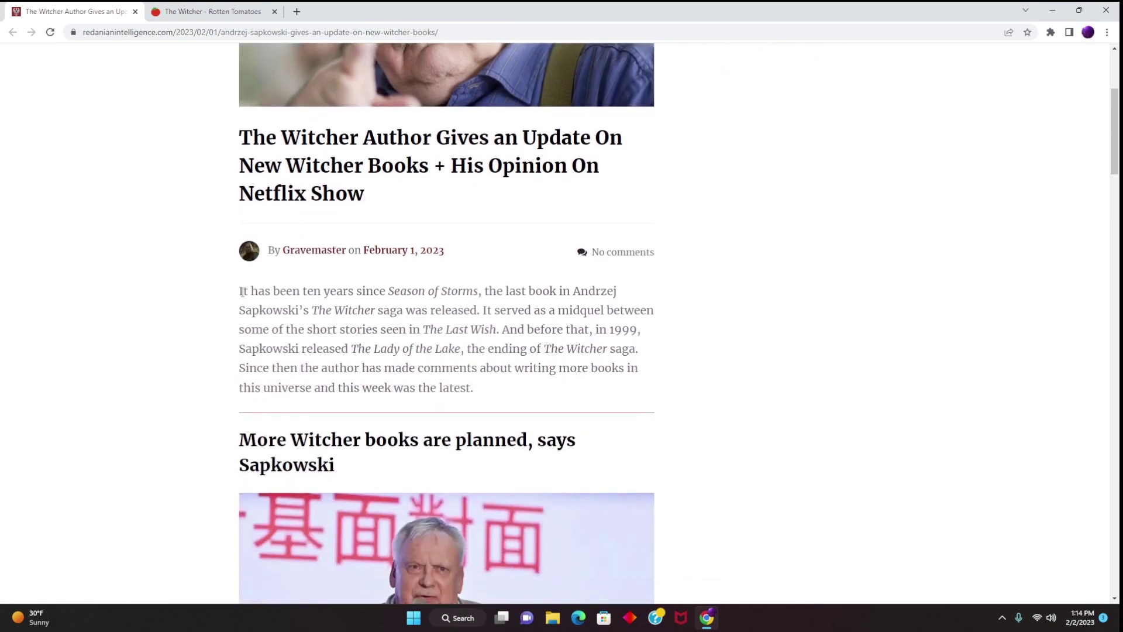
mouse_move(241, 291)
left_mouse_down()
mouse_move(512, 298)
mouse_move(326, 309)
mouse_move(601, 309)
mouse_move(315, 324)
mouse_move(643, 331)
mouse_move(305, 354)
mouse_move(638, 352)
mouse_move(375, 369)
mouse_move(621, 370)
mouse_move(379, 389)
mouse_move(471, 388)
mouse_move(451, 386)
left_mouse_up()
Clear the selection and highlight Sapkowski's 'The story is complete…' prequel-or-sidequel quote.
left_click(452, 386)
scroll(89, 372, "down", 1)
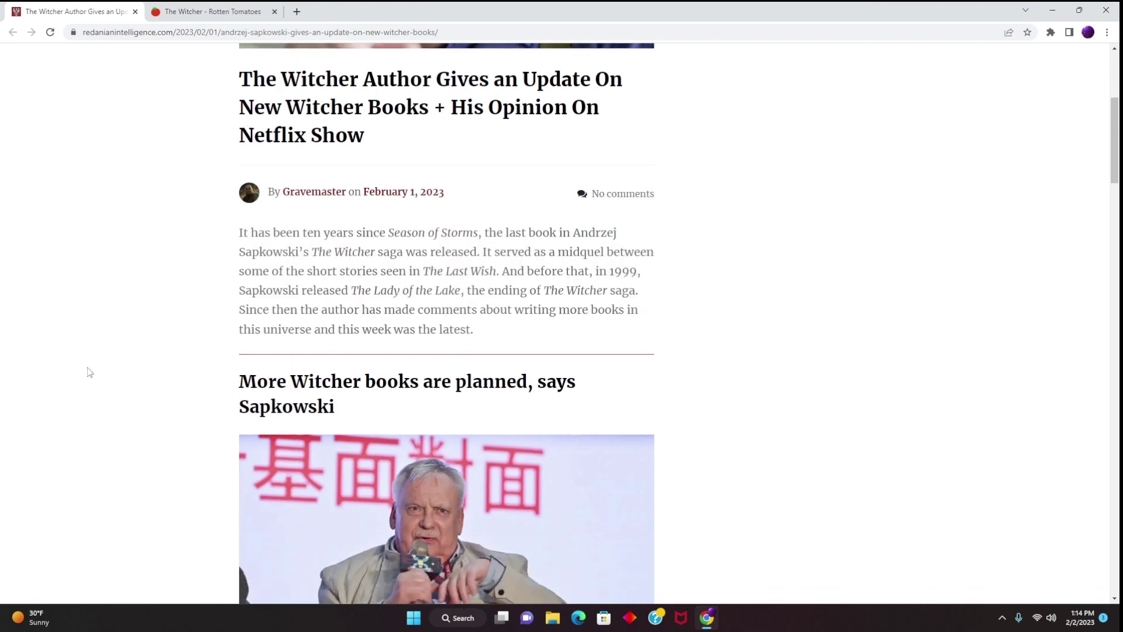
scroll(89, 372, "down", 1)
scroll(87, 369, "down", 1)
scroll(89, 365, "down", 2)
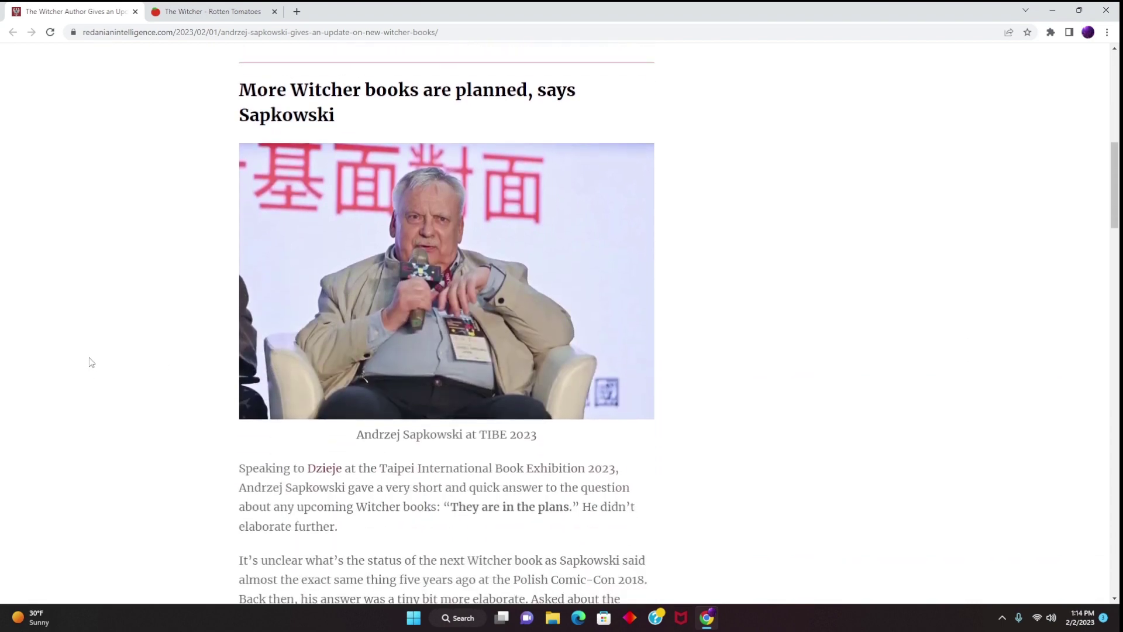
scroll(97, 355, "down", 4)
scroll(114, 345, "down", 1)
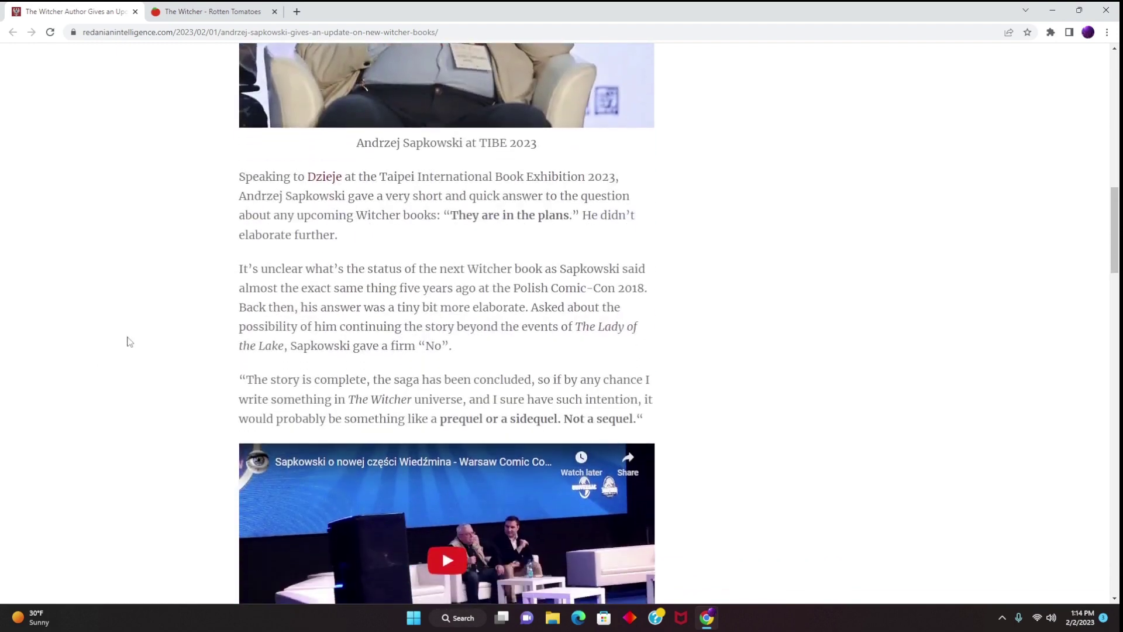
mouse_move(240, 380)
left_mouse_down()
mouse_move(648, 379)
mouse_move(335, 400)
mouse_move(639, 401)
mouse_move(359, 418)
mouse_move(340, 432)
mouse_move(440, 419)
mouse_move(692, 432)
left_mouse_up()
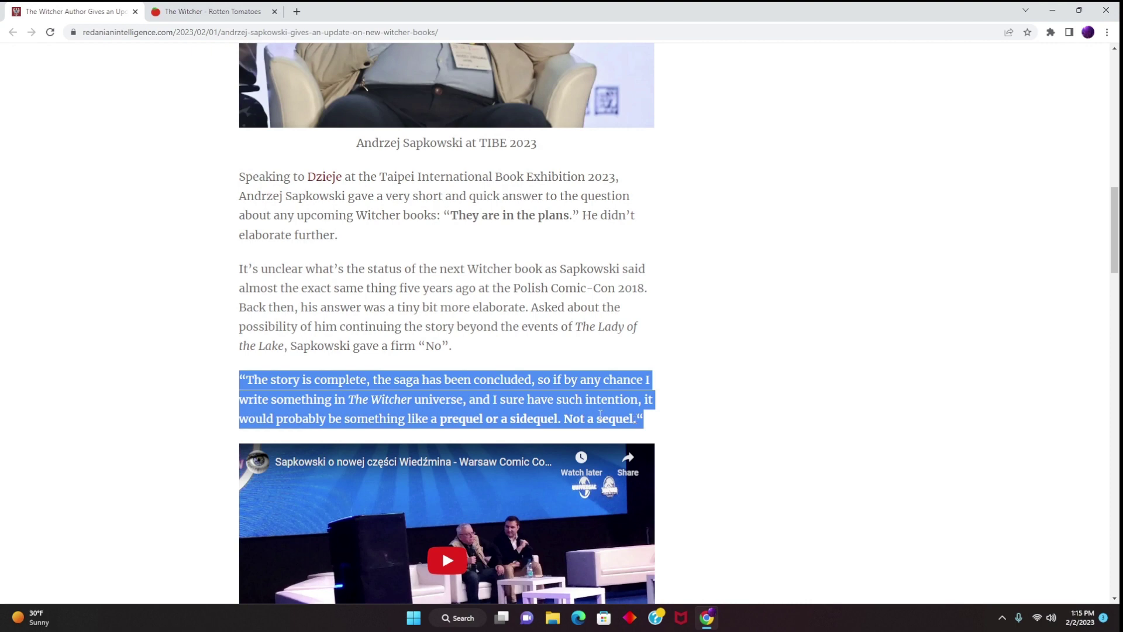
scroll(526, 387, "down", 1)
scroll(264, 321, "down", 4)
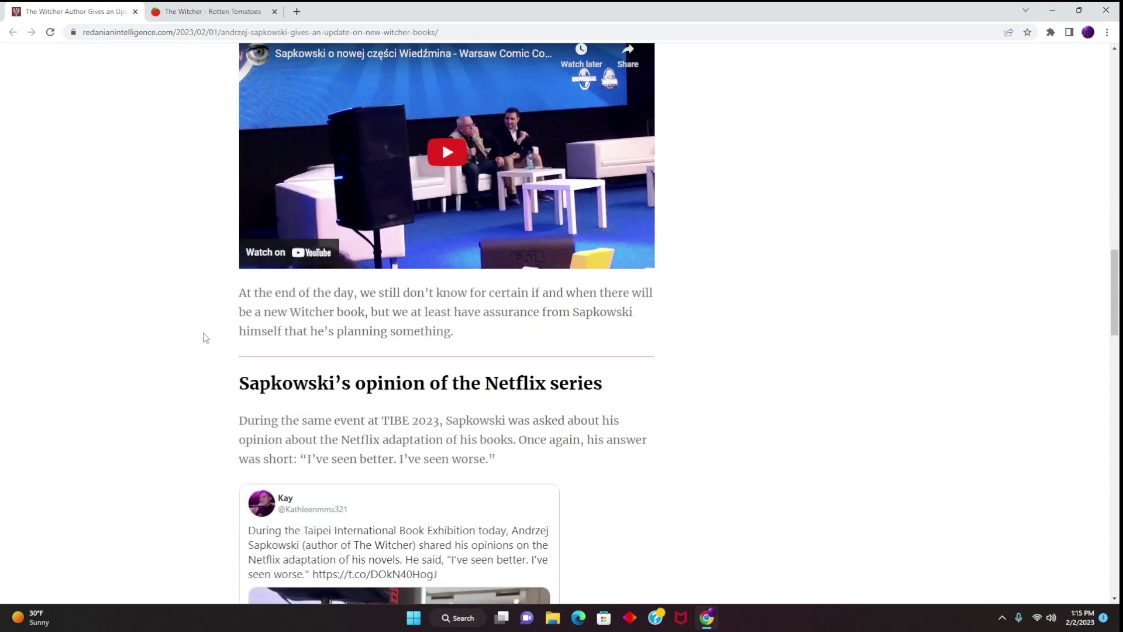
scroll(203, 336, "down", 1)
scroll(201, 378, "down", 1)
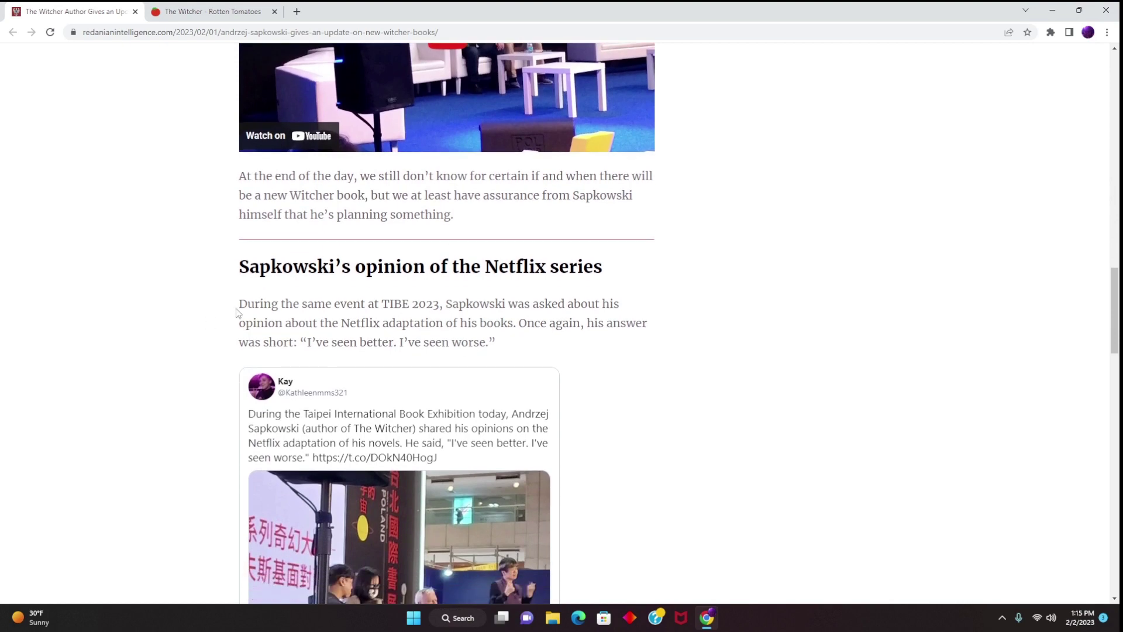
Highlight the Netflix opinion paragraph ending "I've seen better. I've seen worse.".
mouse_move(239, 307)
left_mouse_down()
mouse_move(437, 304)
mouse_move(319, 335)
mouse_move(627, 324)
mouse_move(305, 344)
mouse_move(496, 343)
left_mouse_up()
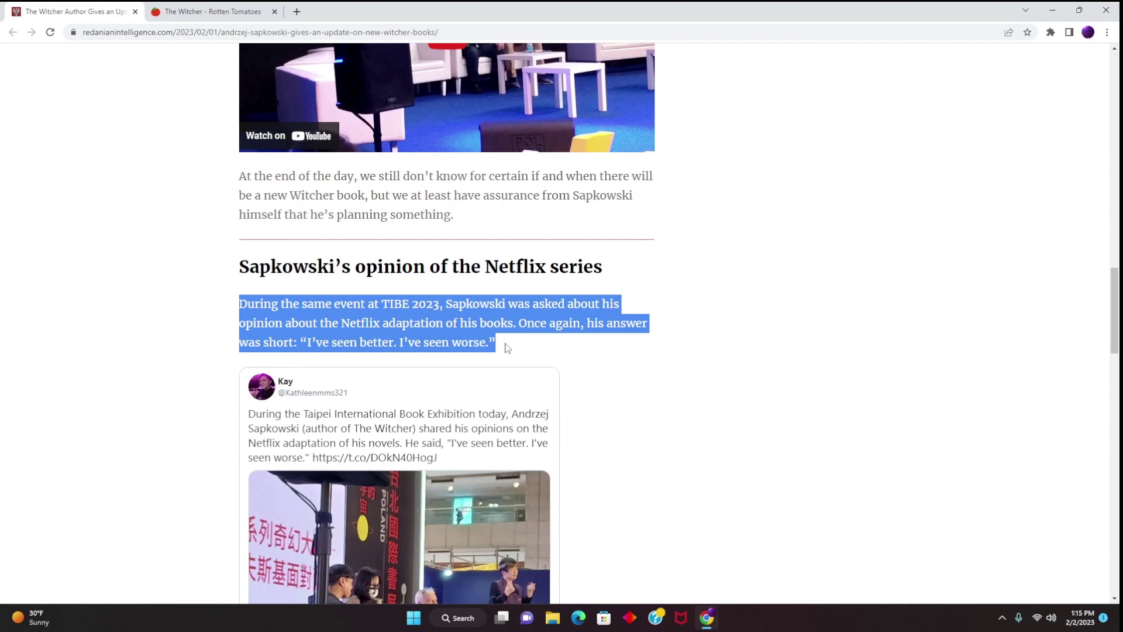